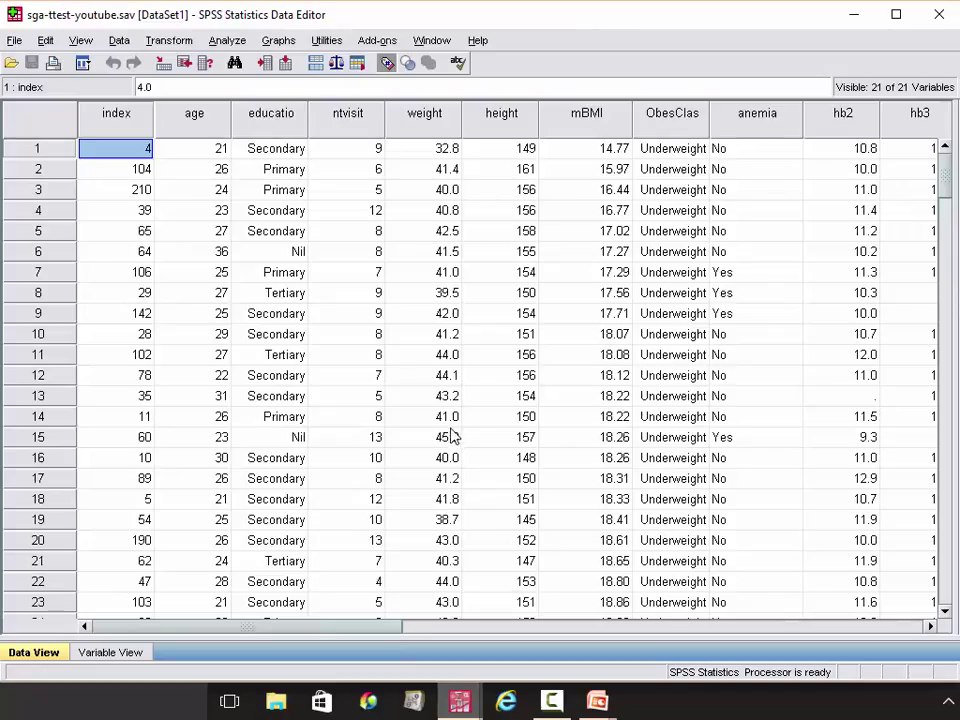
# Create a simple scatterplot with Birth weight on the Y axis and Mothers' Body Mass Index on the X axis.
pyautogui.click(278, 40)
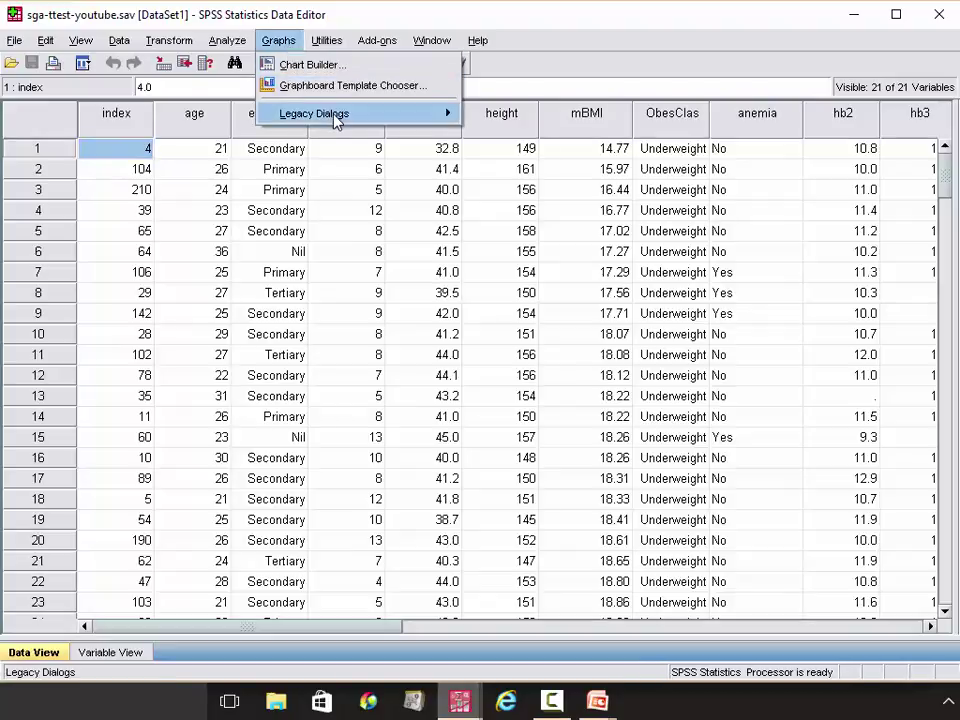
pyautogui.moveTo(333, 116)
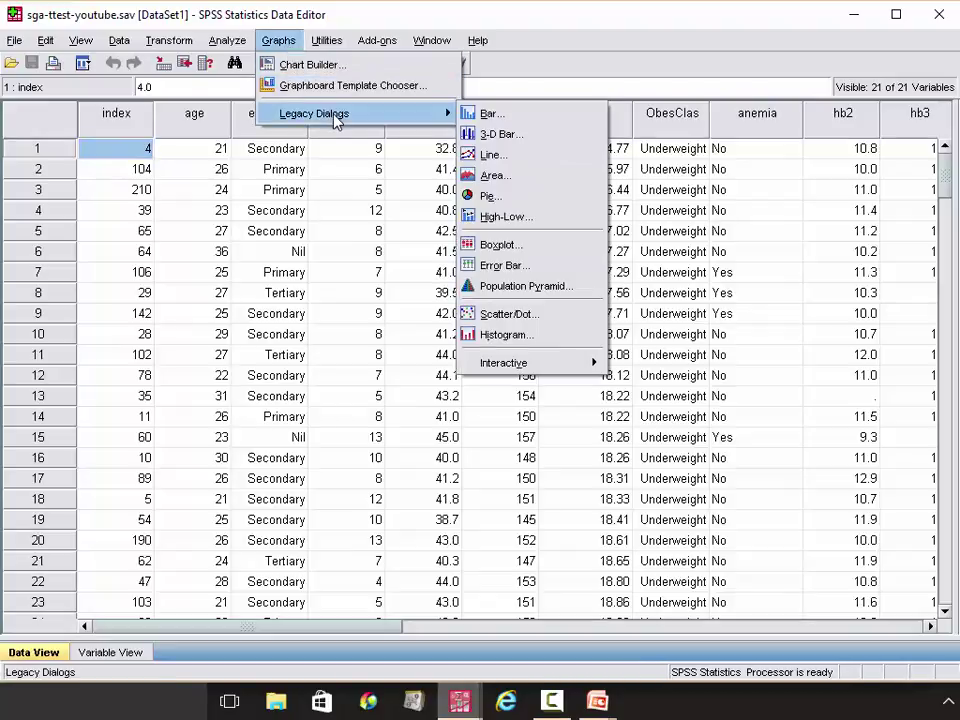
pyautogui.click(500, 318)
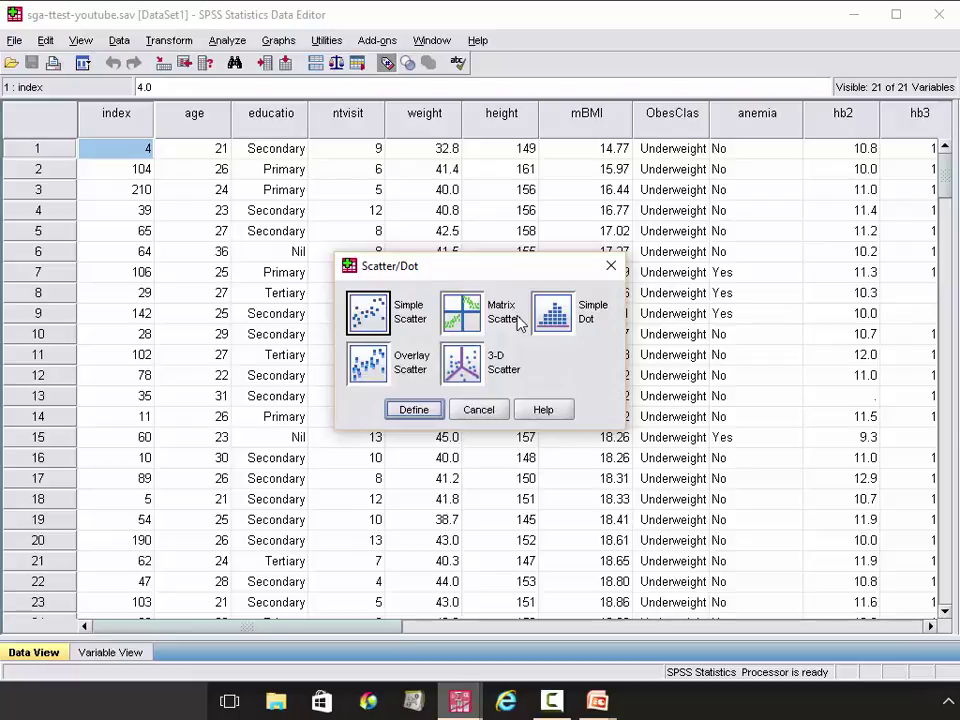
pyautogui.click(416, 409)
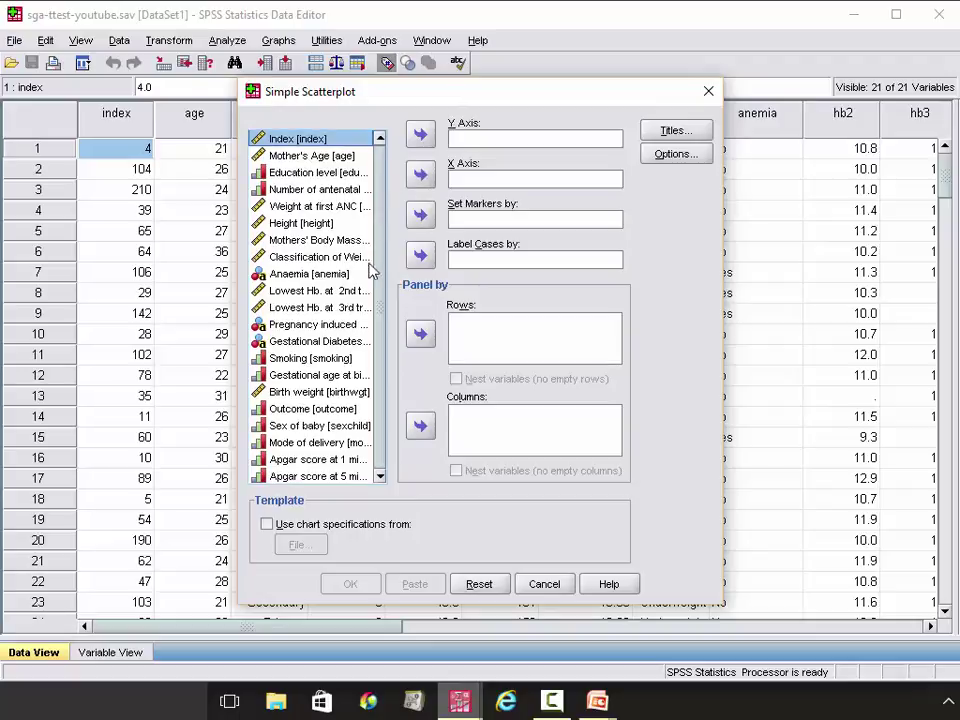
pyautogui.click(317, 392)
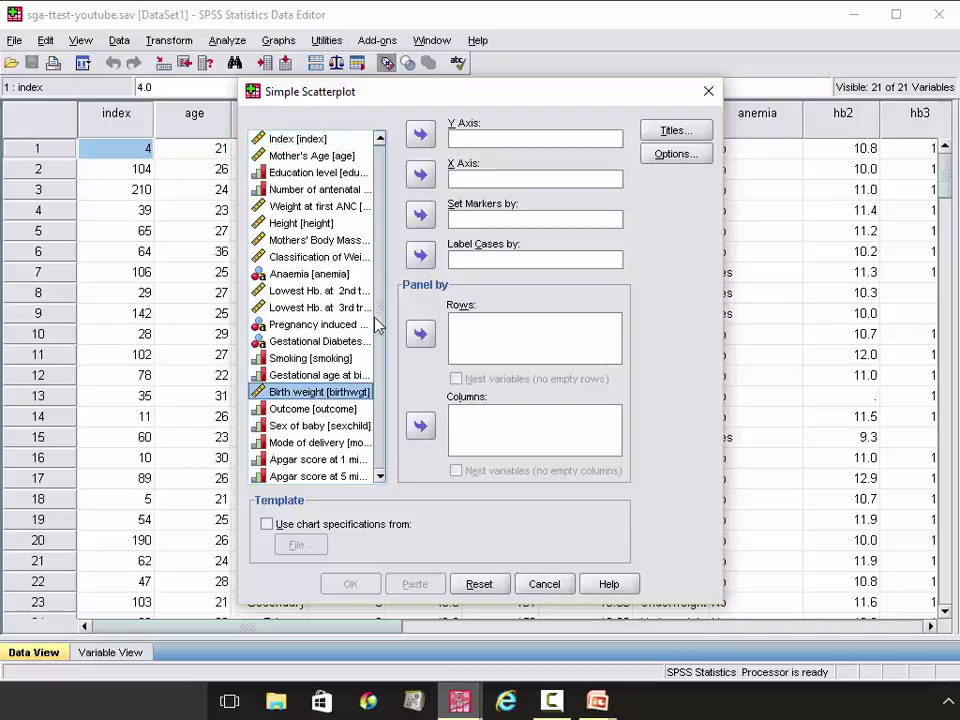
pyautogui.click(420, 134)
pyautogui.click(330, 241)
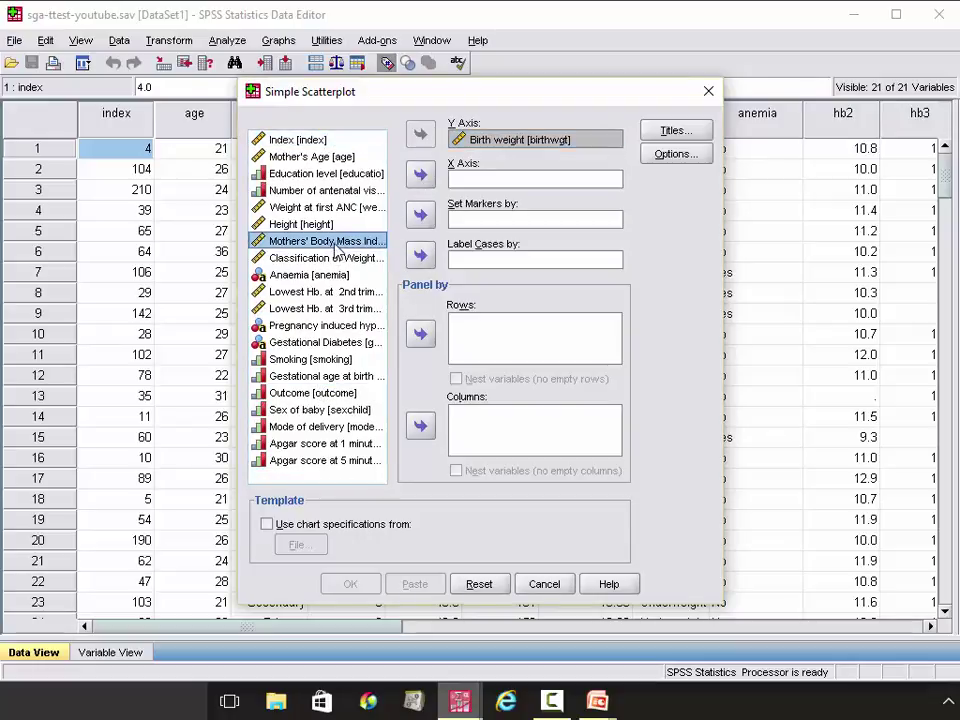
pyautogui.click(421, 175)
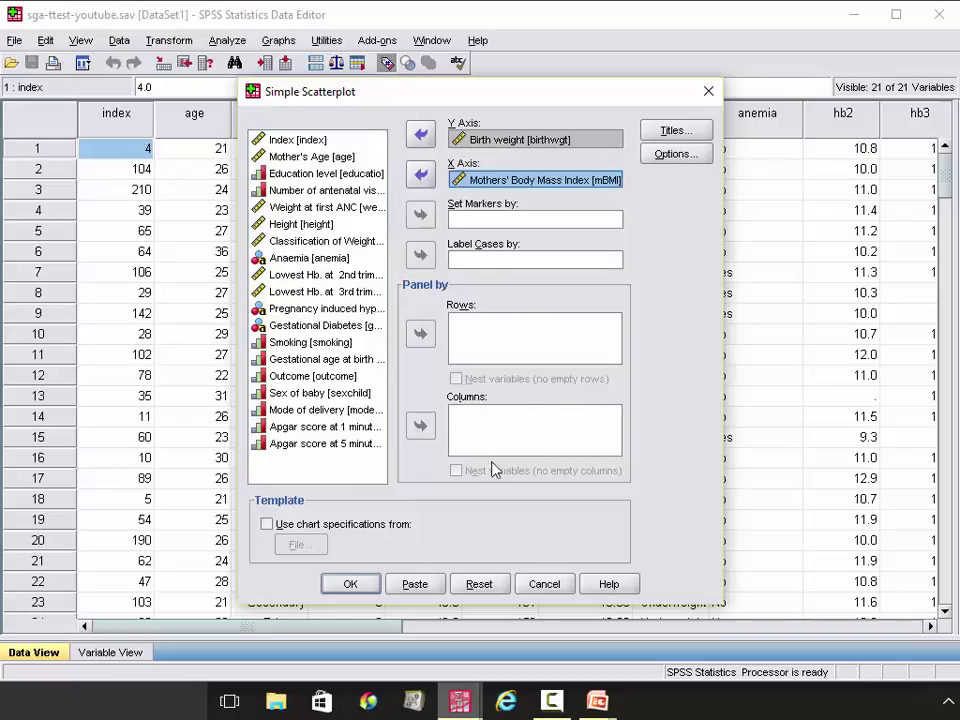
pyautogui.click(350, 586)
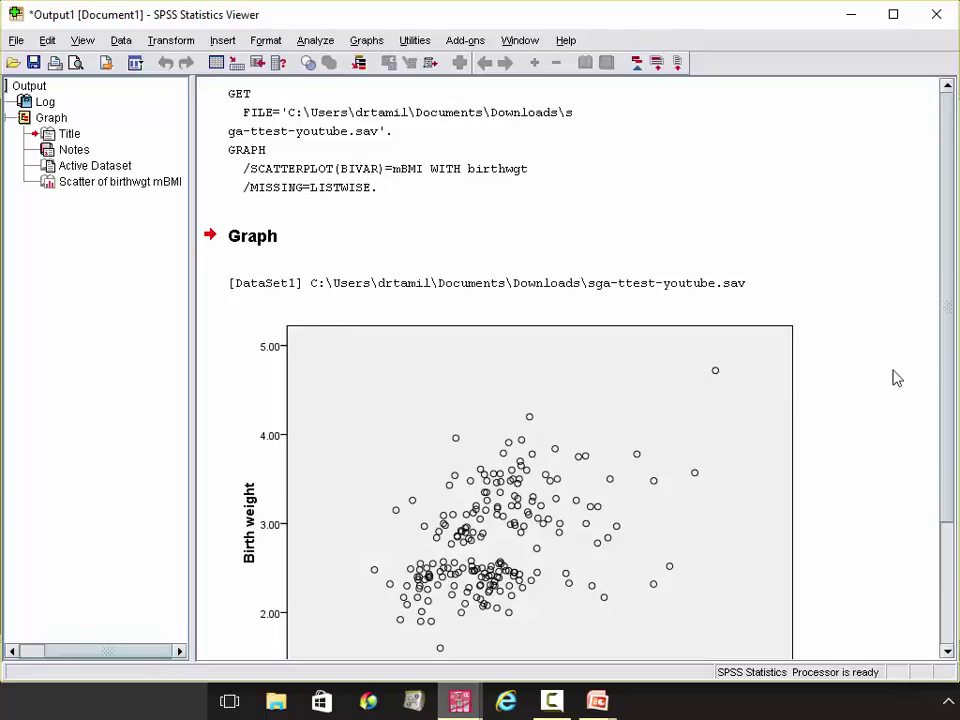
# Open the birth weight vs BMI scatterplot in the Chart Editor and fit its window on screen.
pyautogui.moveTo(949, 377); pyautogui.dragTo(951, 473)
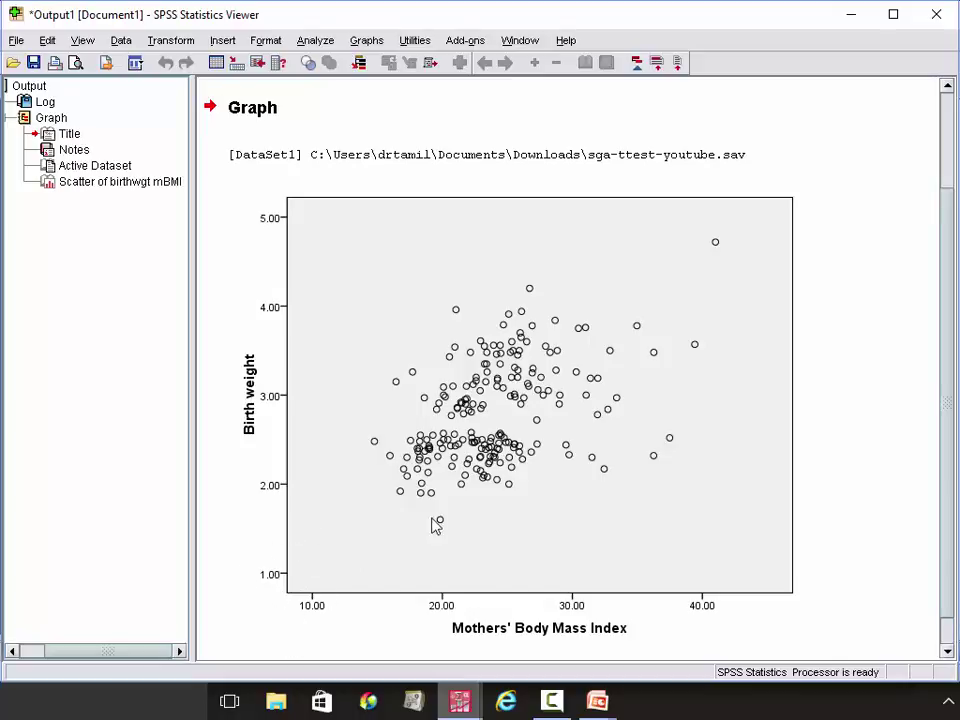
pyautogui.click(531, 454)
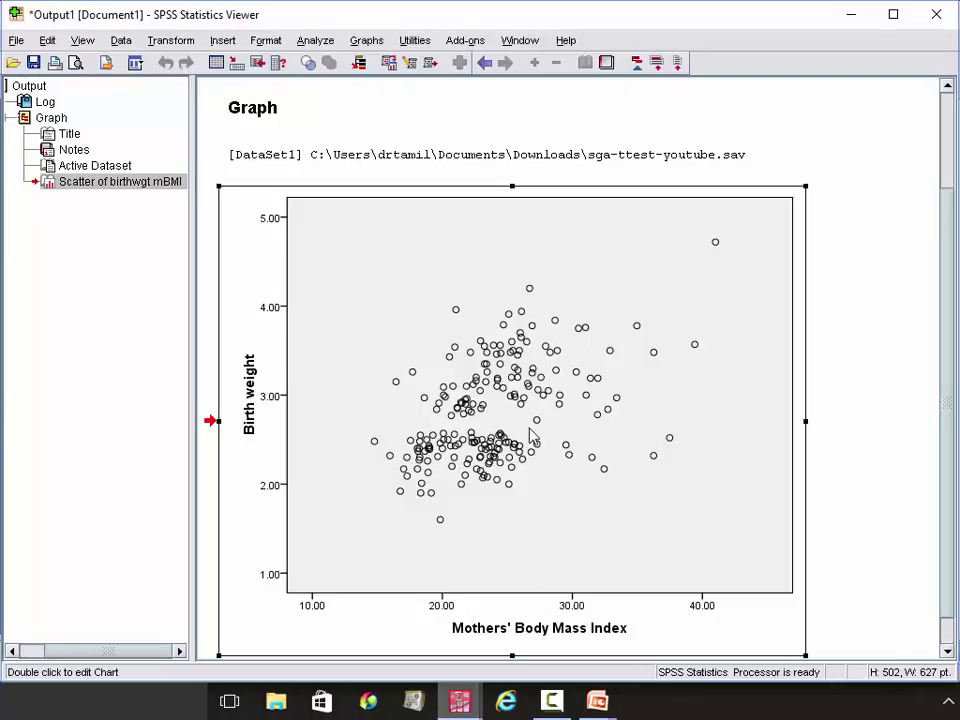
pyautogui.doubleClick(537, 425)
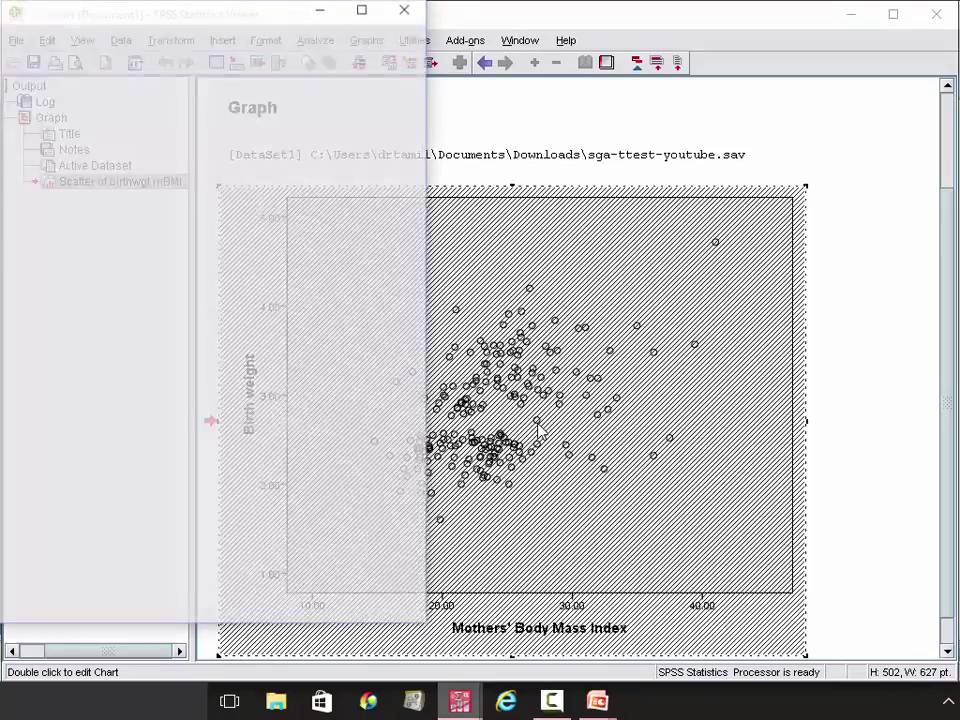
pyautogui.moveTo(270, 8); pyautogui.dragTo(452, 24)
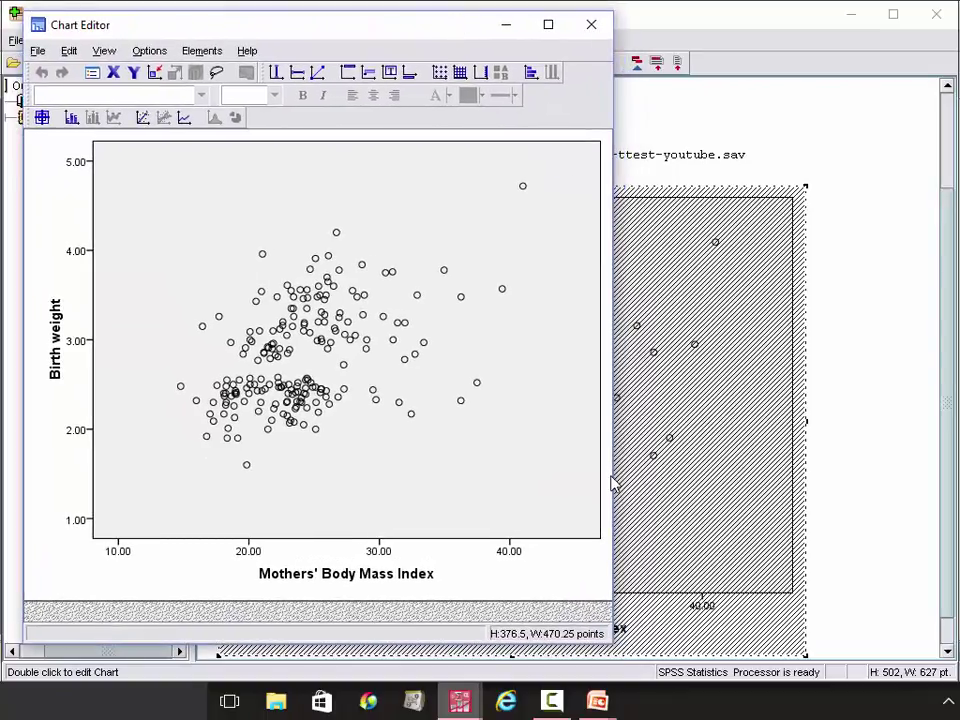
pyautogui.moveTo(616, 627); pyautogui.dragTo(780, 625)
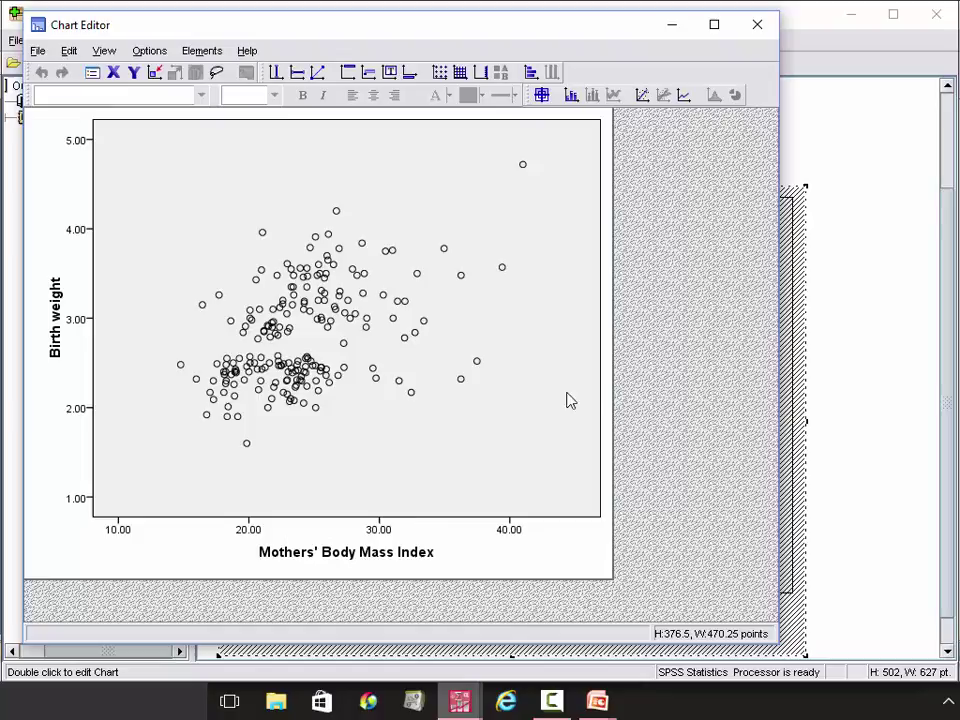
# Set the BMI axis minimum to 0 with a lower margin of 0.
pyautogui.doubleClick(430, 520)
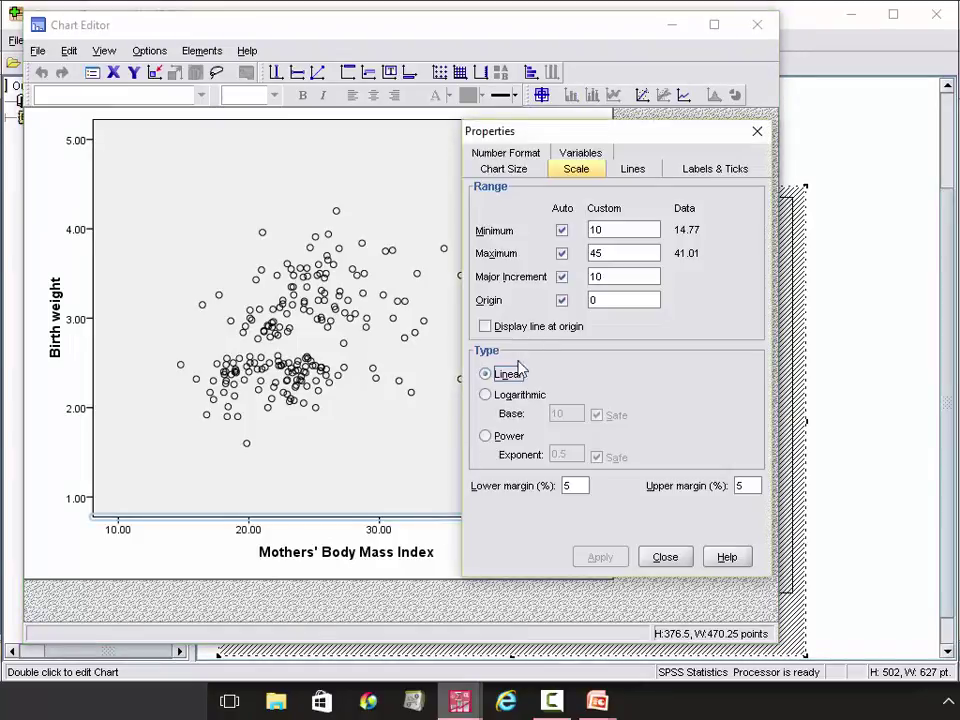
pyautogui.click(562, 230)
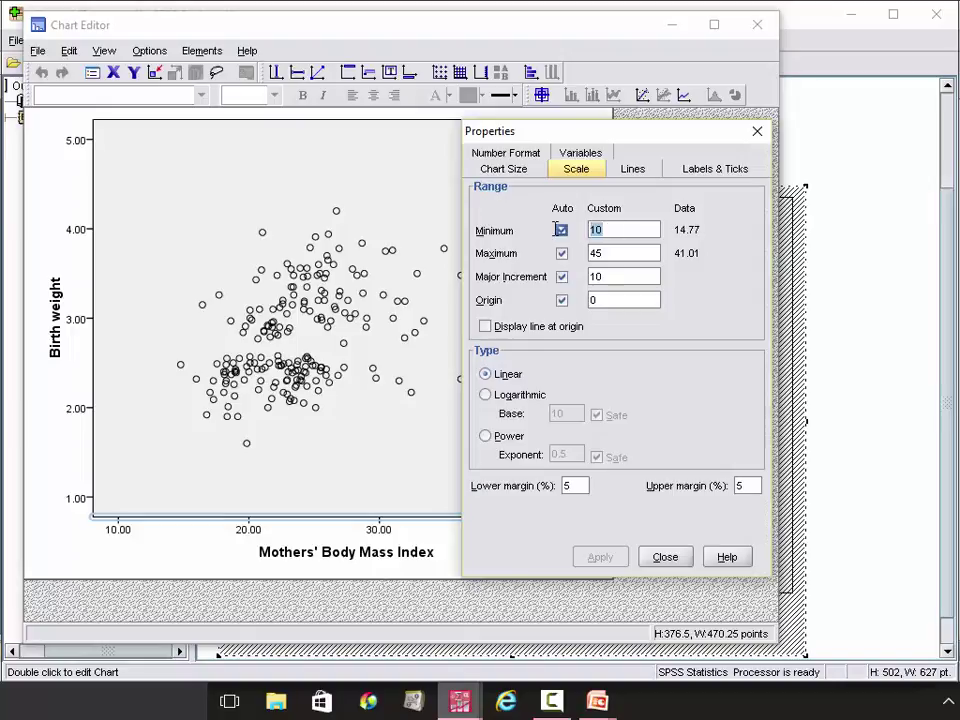
pyautogui.write('0')
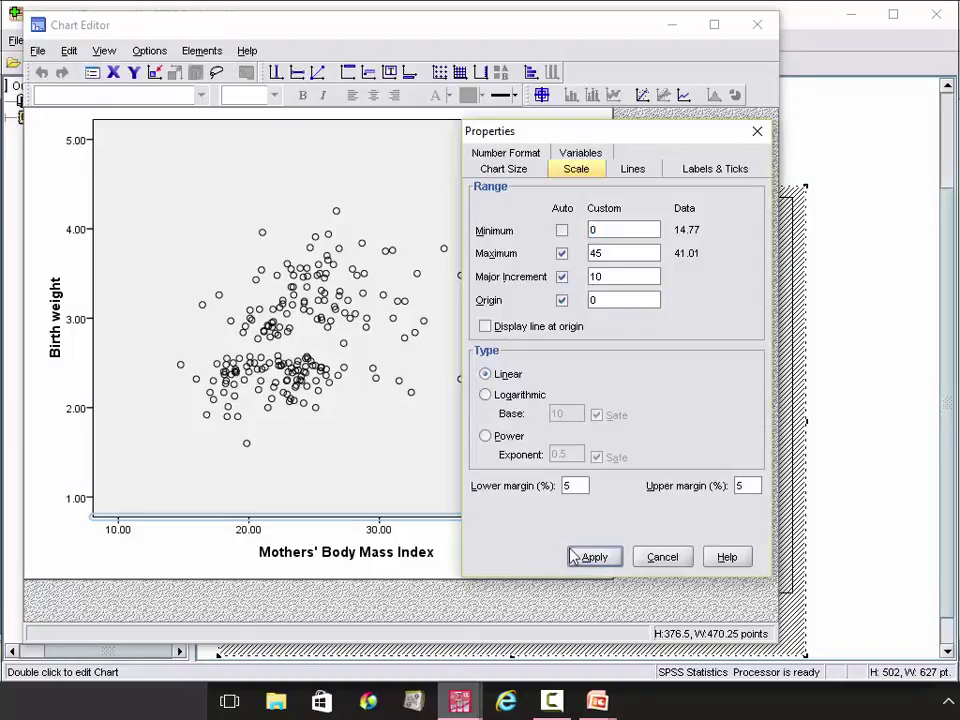
pyautogui.doubleClick(572, 485)
pyautogui.write('0')
pyautogui.click(600, 562)
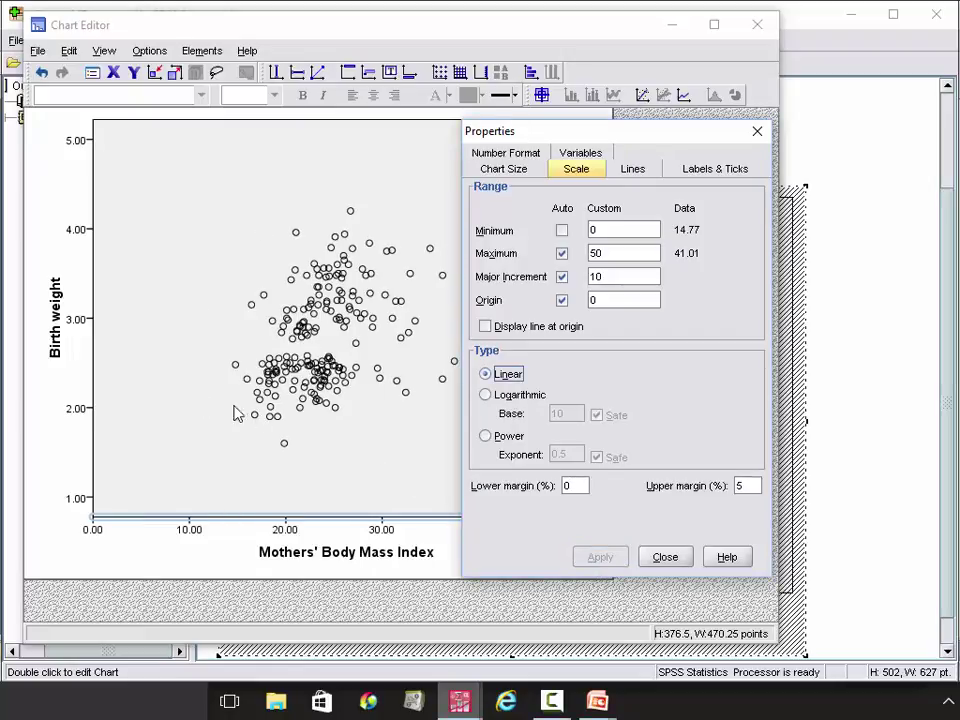
# Set the birth weight axis minimum to 0 with a lower margin of 0.
pyautogui.click(95, 372)
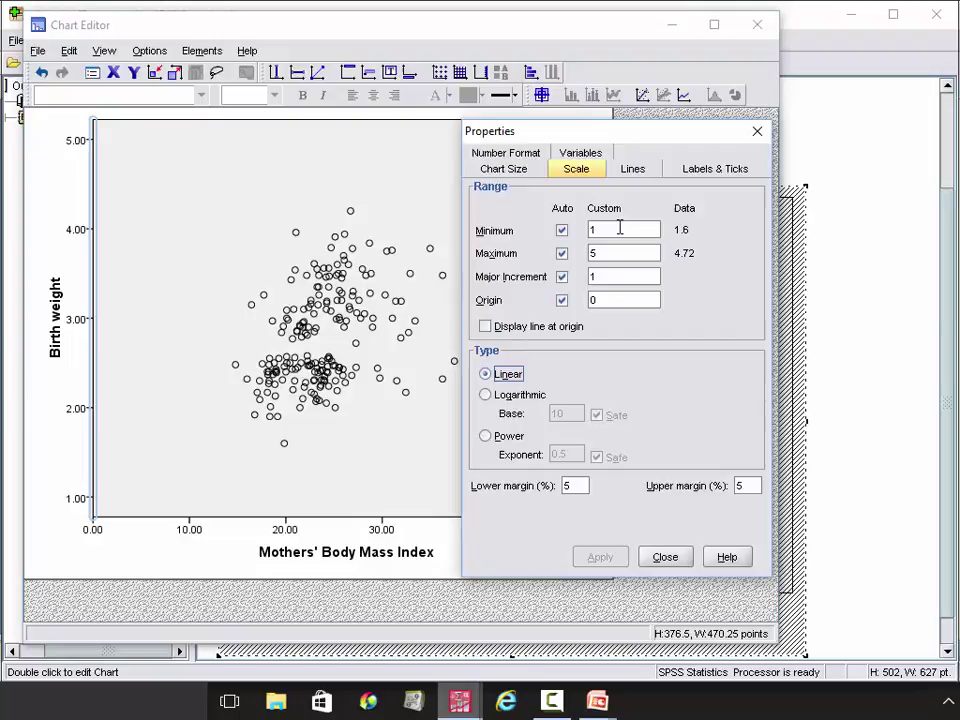
pyautogui.doubleClick(619, 230)
pyautogui.write('0')
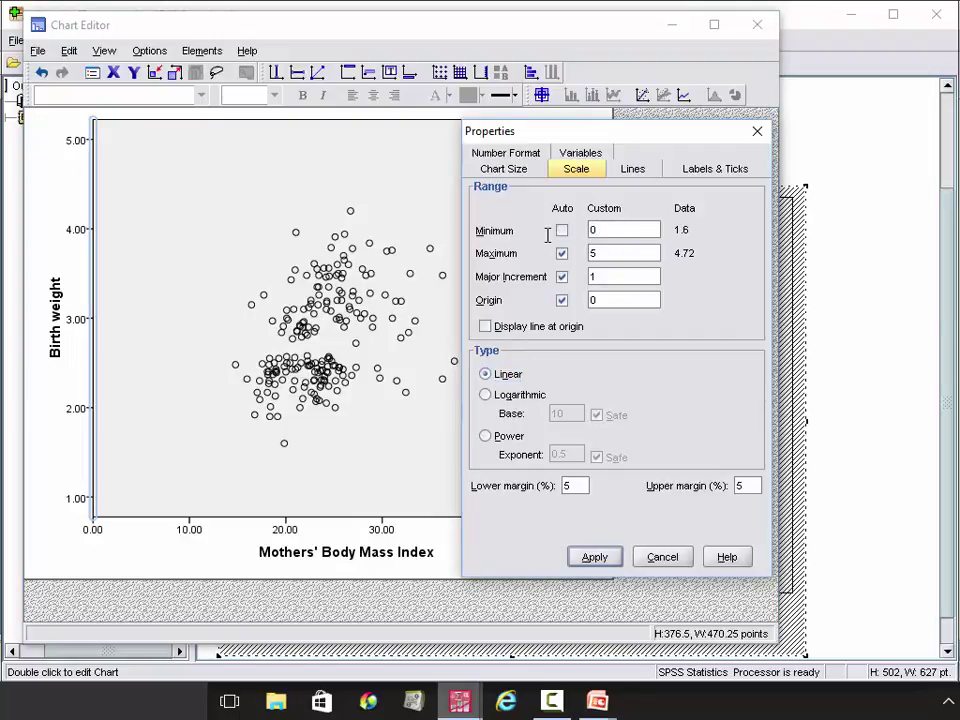
pyautogui.doubleClick(583, 485)
pyautogui.write('0')
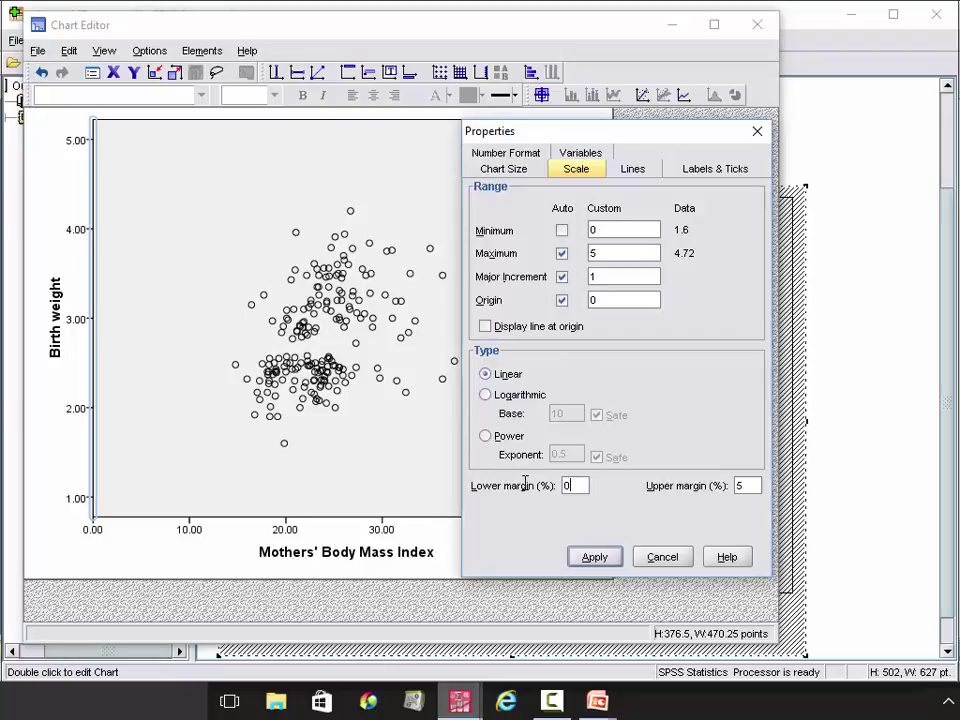
pyautogui.click(601, 560)
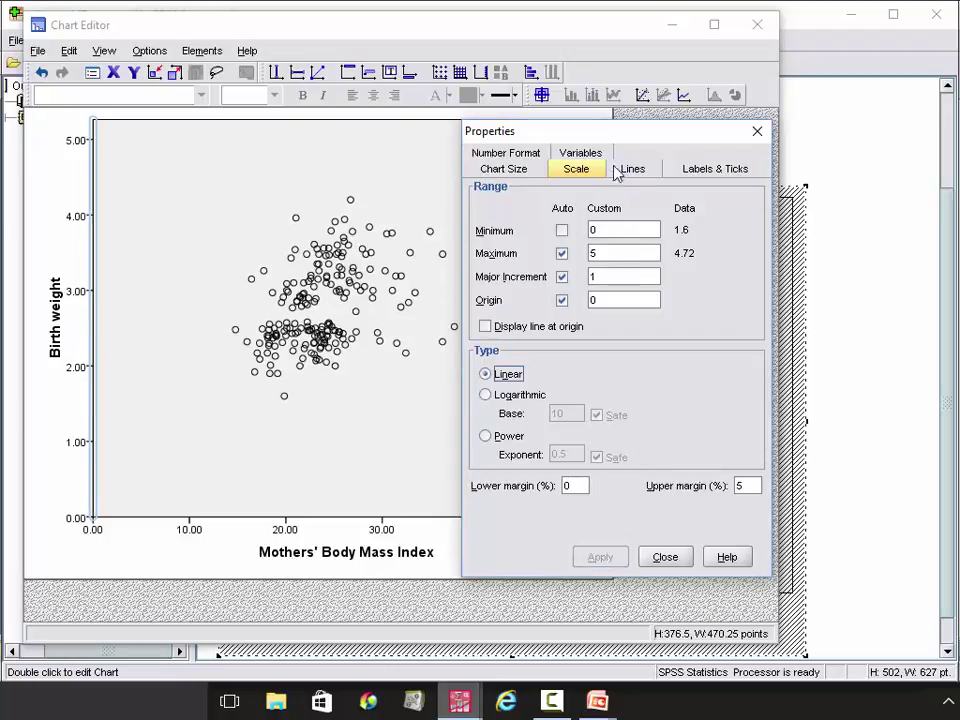
pyautogui.click(666, 560)
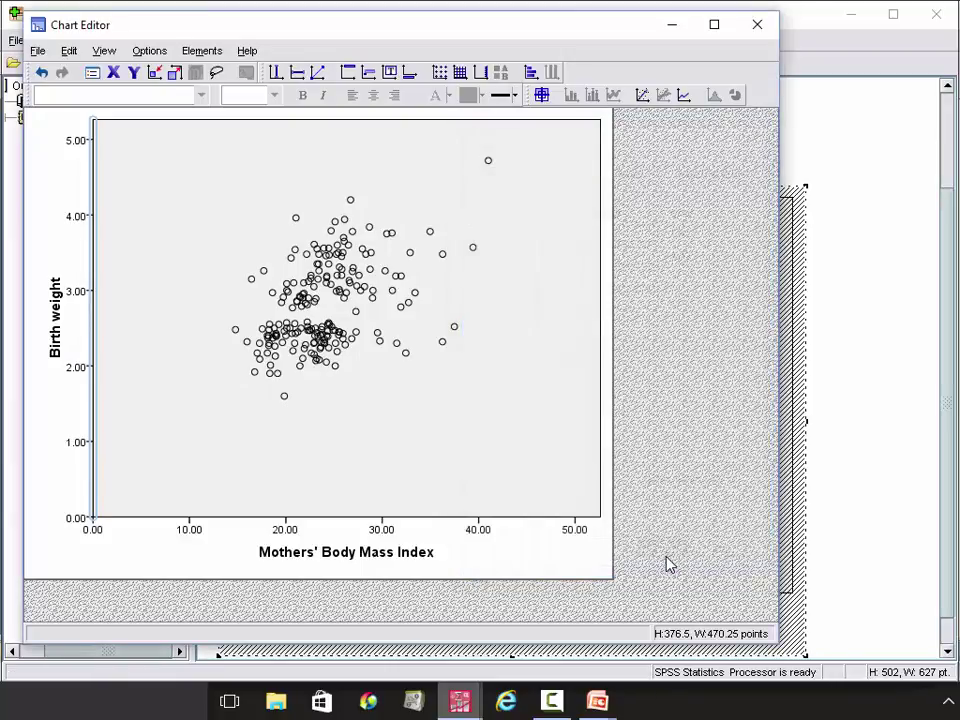
# Add a linear fit line at total to the scatterplot, showing R² Linear = 0.186.
pyautogui.click(642, 96)
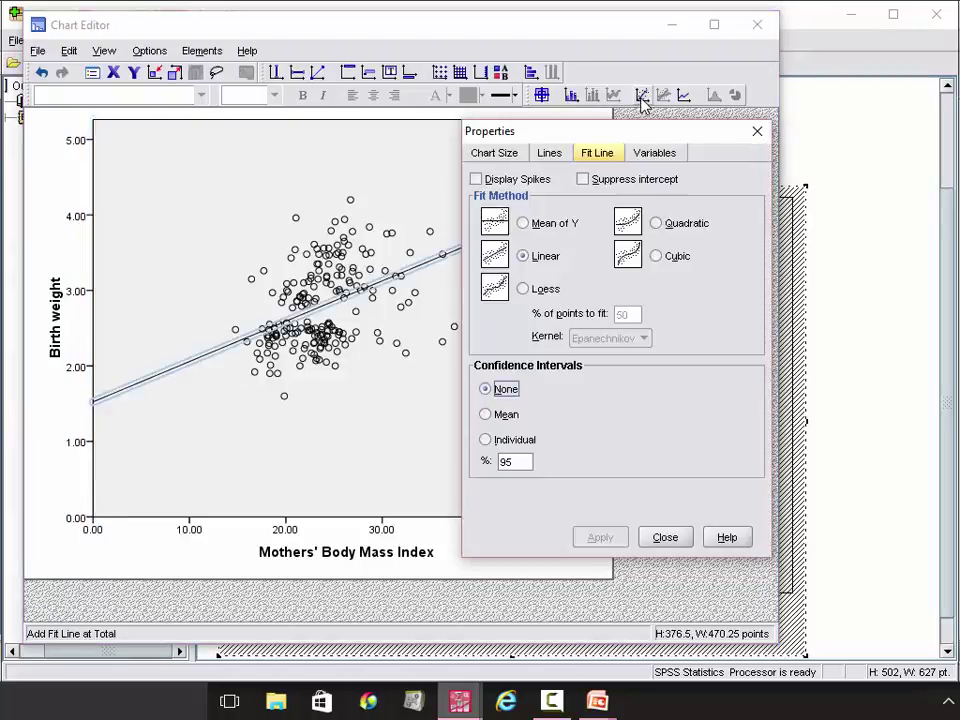
pyautogui.click(675, 540)
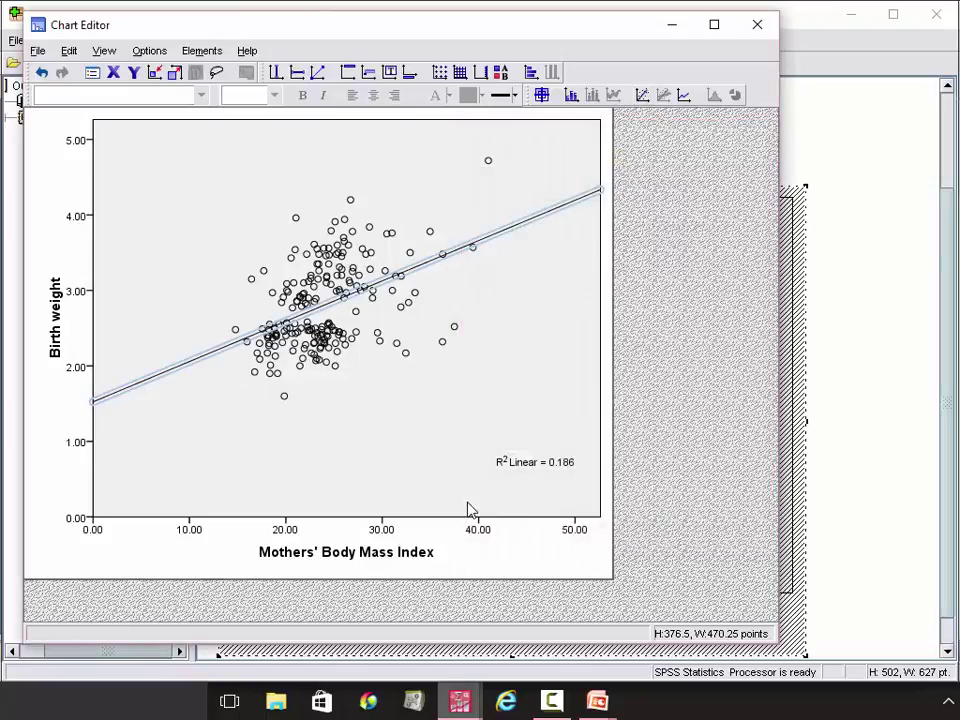
# Display 4 minor ticks between major ticks on the birth weight axis.
pyautogui.doubleClick(94, 426)
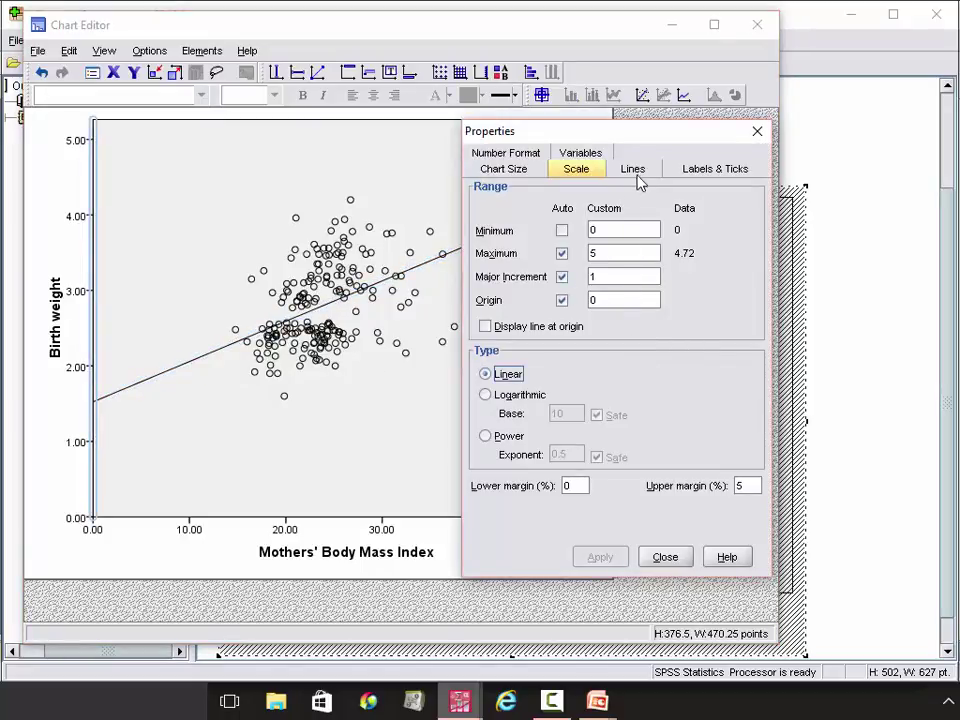
pyautogui.click(715, 170)
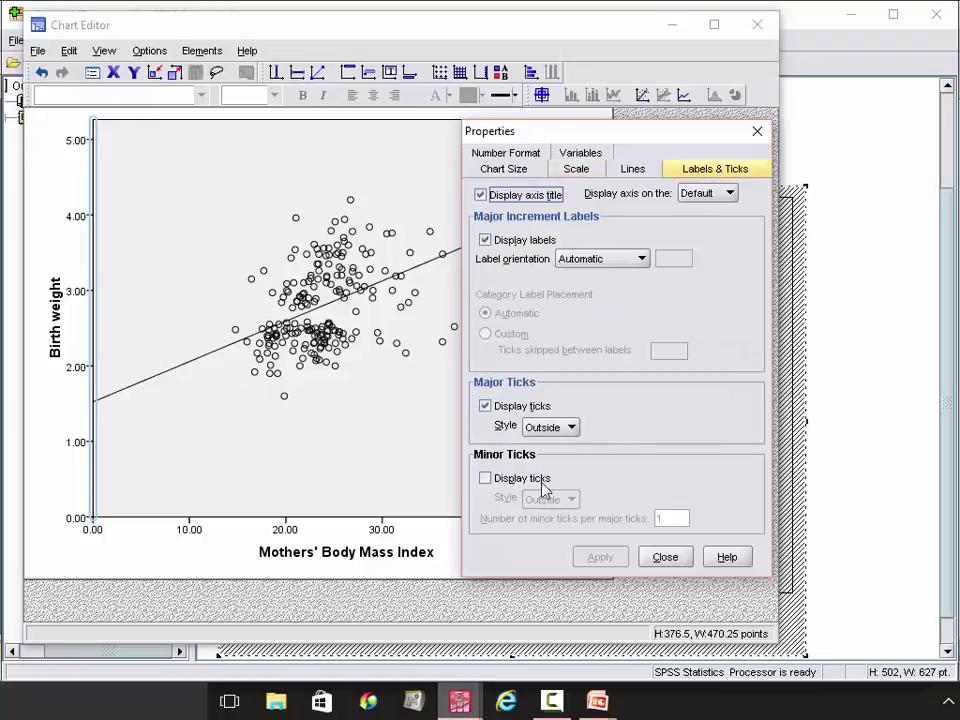
pyautogui.click(485, 479)
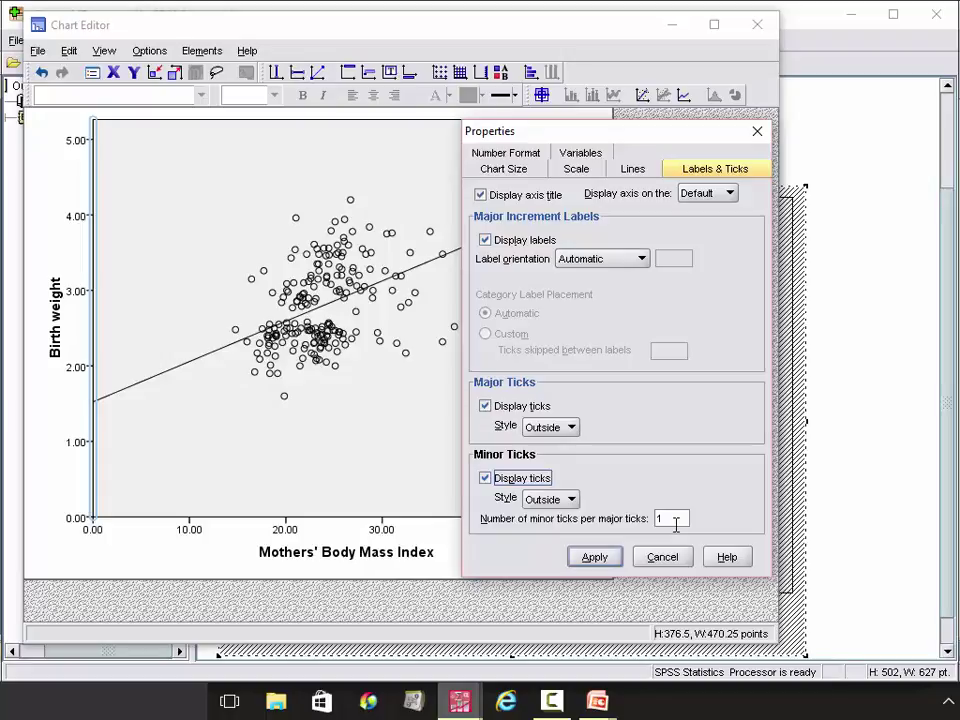
pyautogui.doubleClick(660, 519)
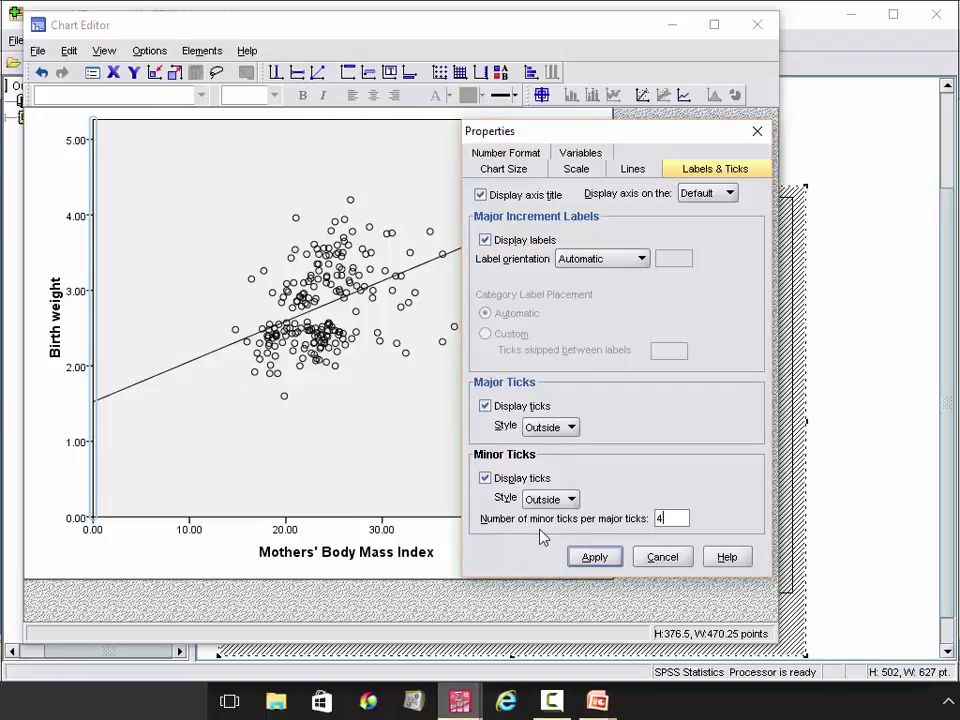
pyautogui.click(604, 559)
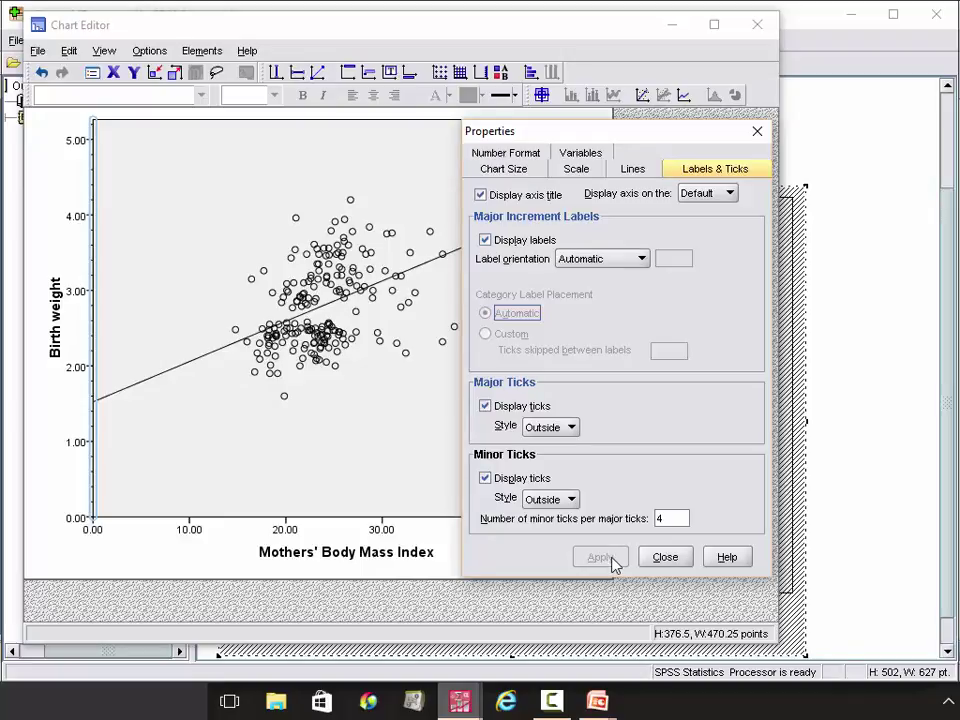
pyautogui.click(665, 558)
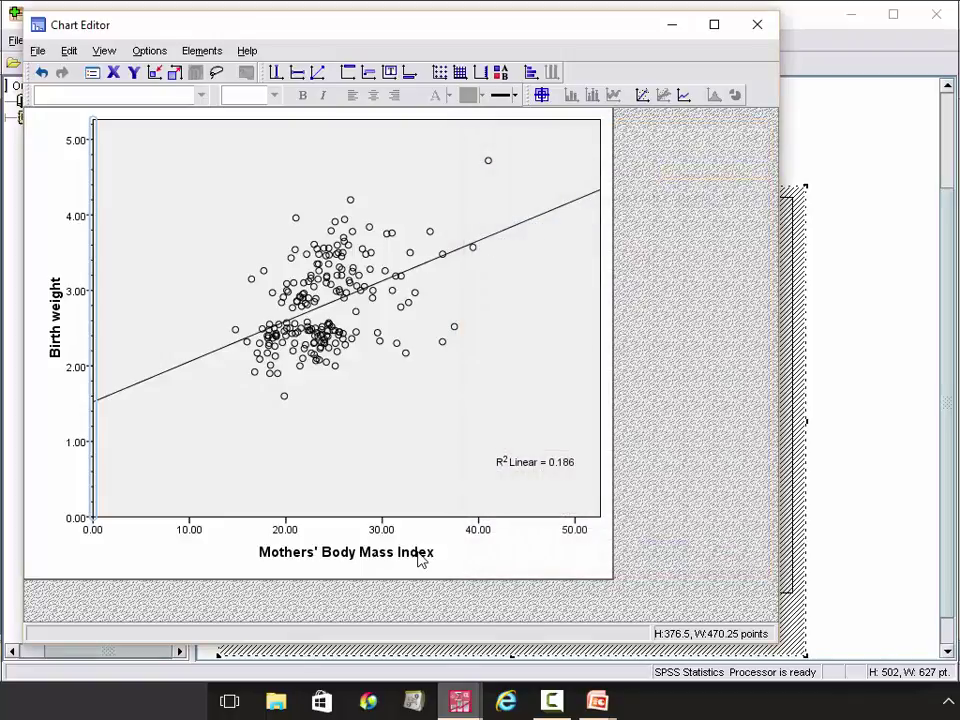
# Display 4 minor ticks between major ticks on the BMI axis.
pyautogui.doubleClick(345, 525)
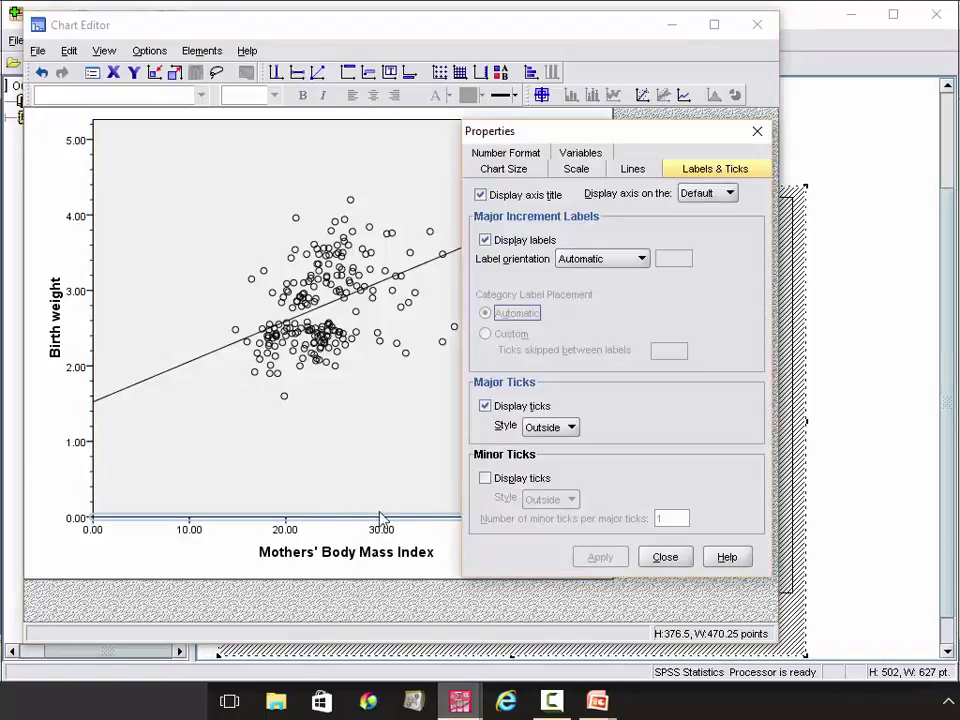
pyautogui.click(485, 478)
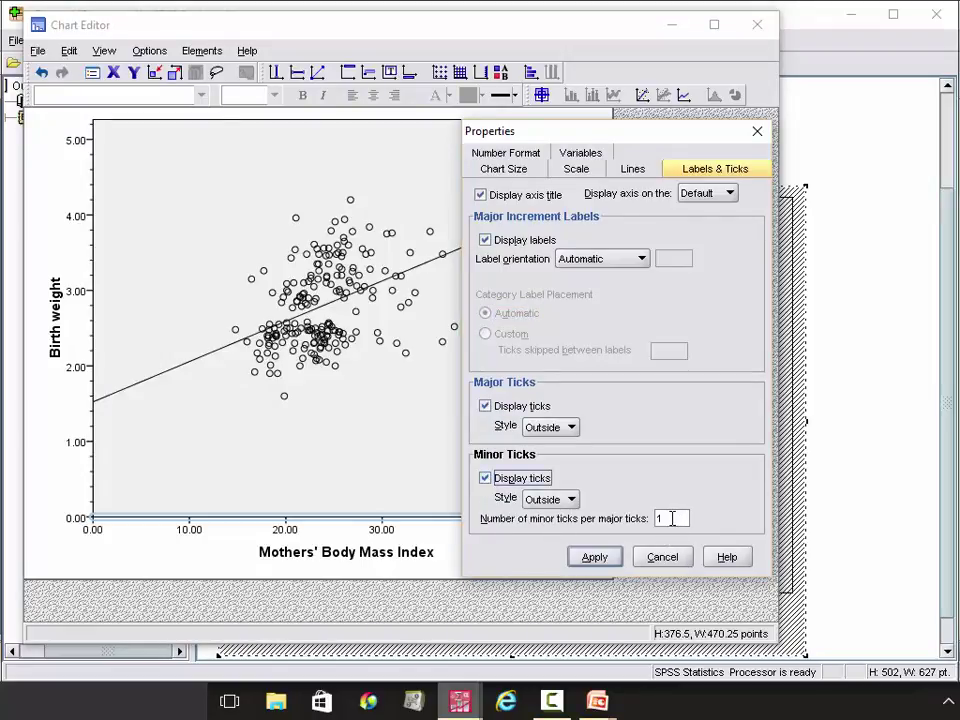
pyautogui.doubleClick(660, 518)
pyautogui.write('5')
pyautogui.press('Return')
pyautogui.write('4')
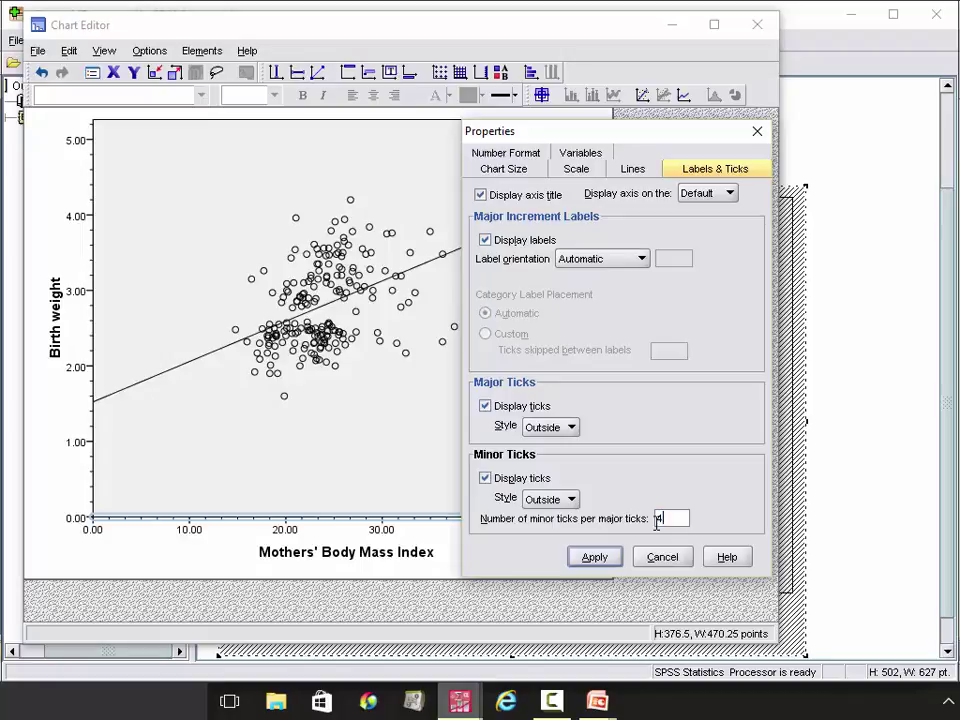
pyautogui.click(604, 558)
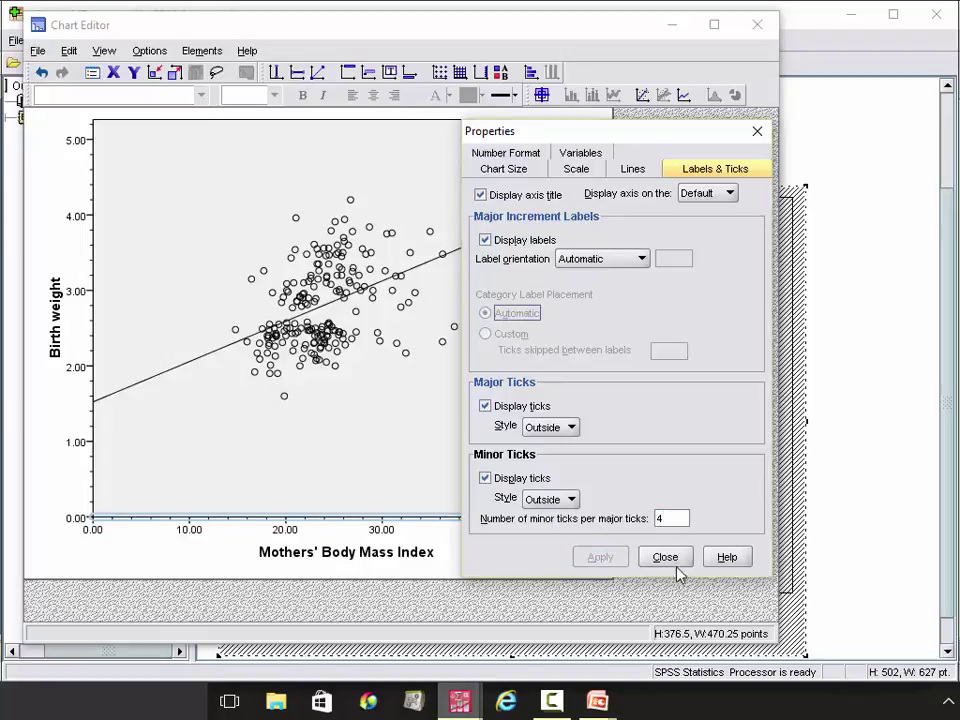
pyautogui.click(670, 563)
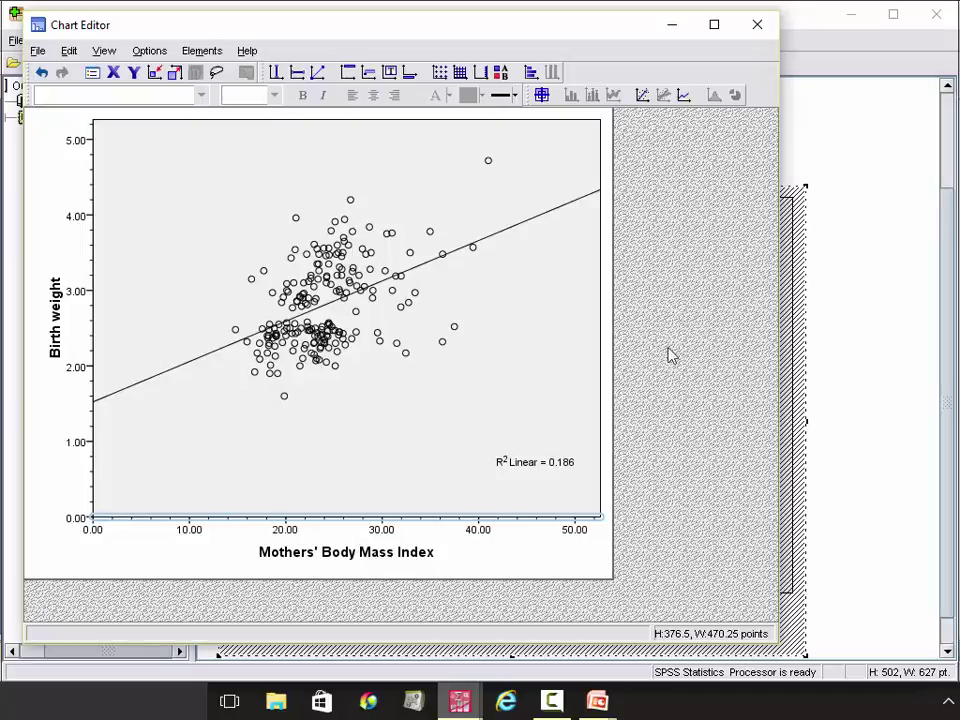
# Close the Chart Editor to return to the edited scatterplot in the output viewer.
pyautogui.click(757, 24)
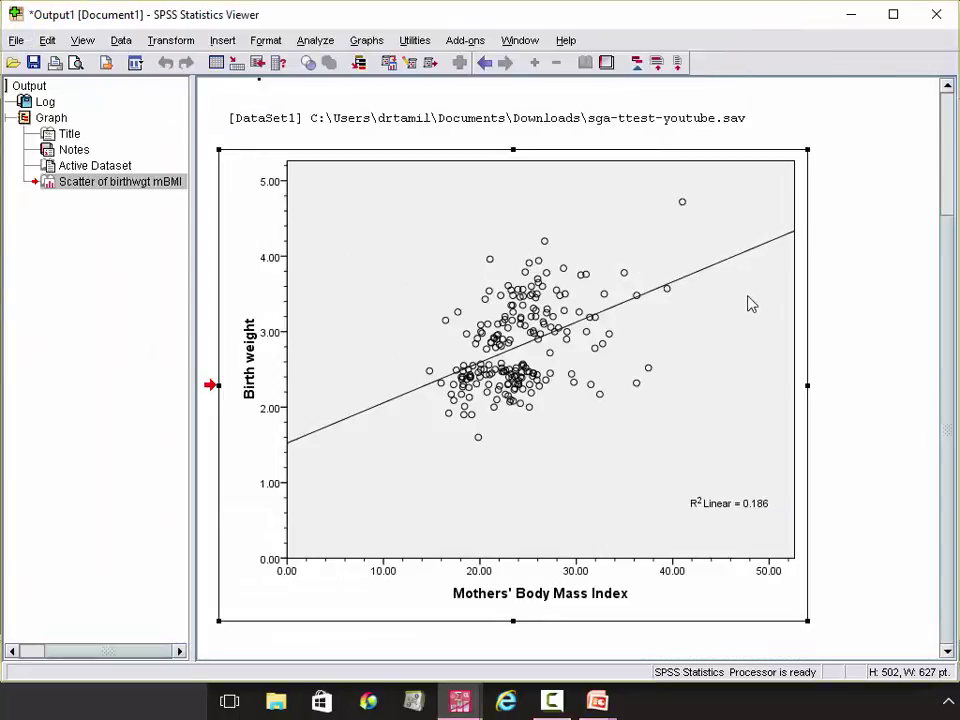